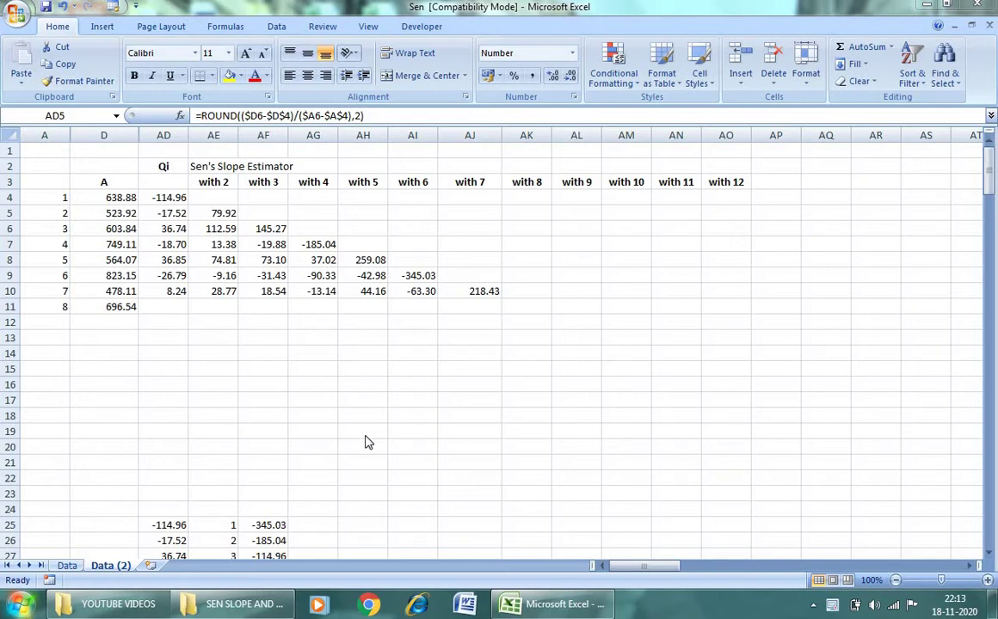
# Step: Move the Qi = (xj − xk)/(j − k) equation picture up beside the Sen's slope table
pyautogui.click(245, 606)
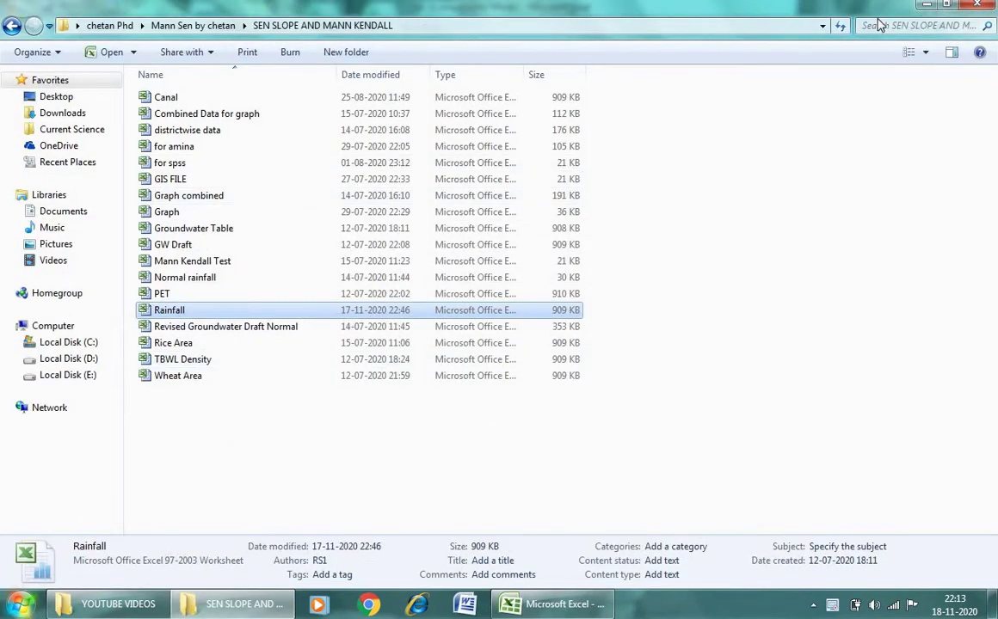
pyautogui.click(923, 8)
pyautogui.moveTo(619, 357); pyautogui.dragTo(615, 277)
pyautogui.click(614, 348)
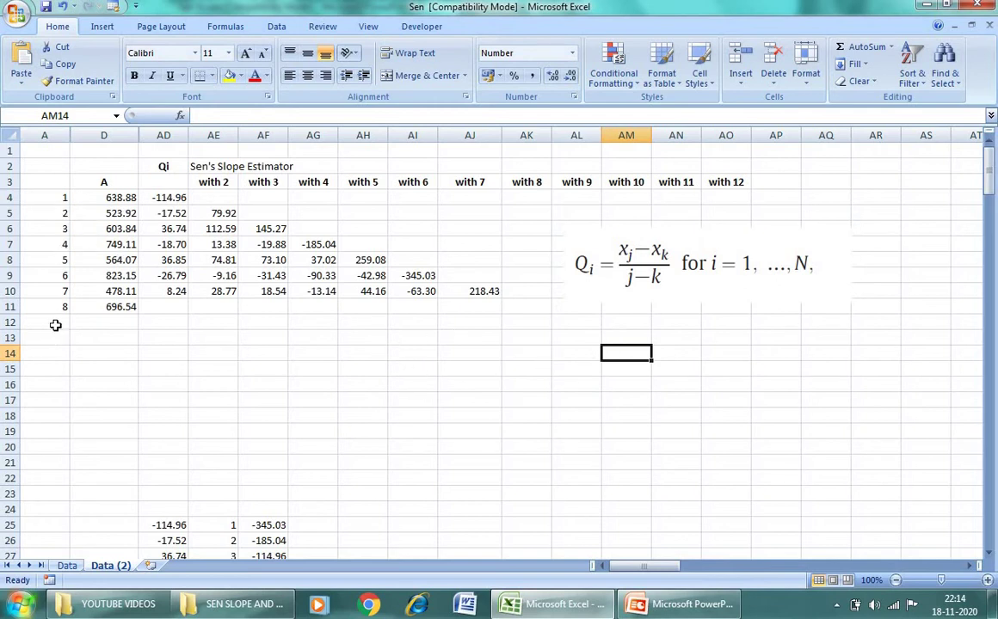
pyautogui.moveTo(61, 196); pyautogui.dragTo(43, 302)
pyautogui.moveTo(121, 197); pyautogui.dragTo(112, 299)
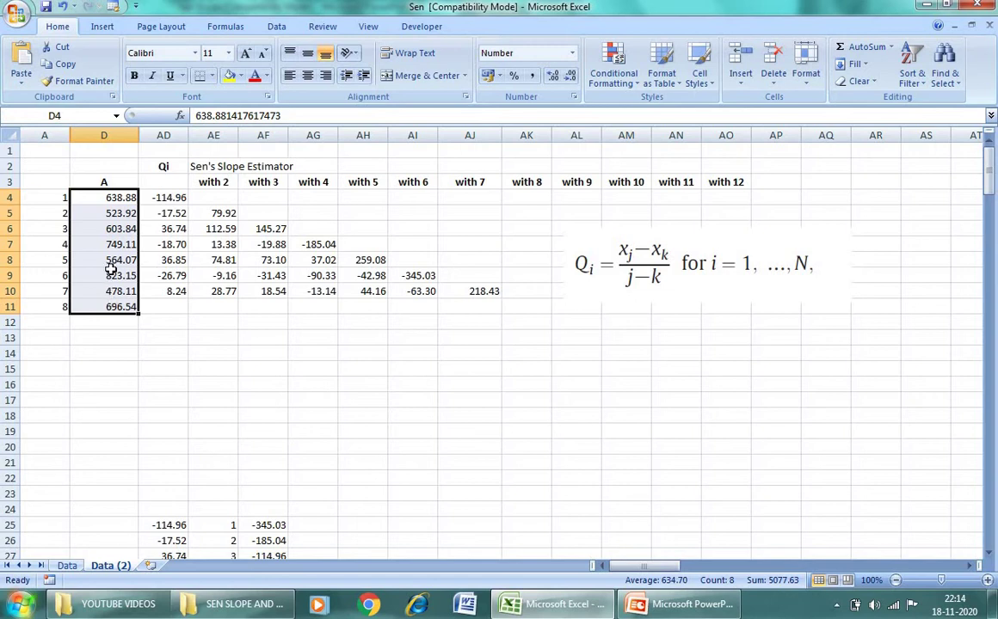
pyautogui.click(660, 371)
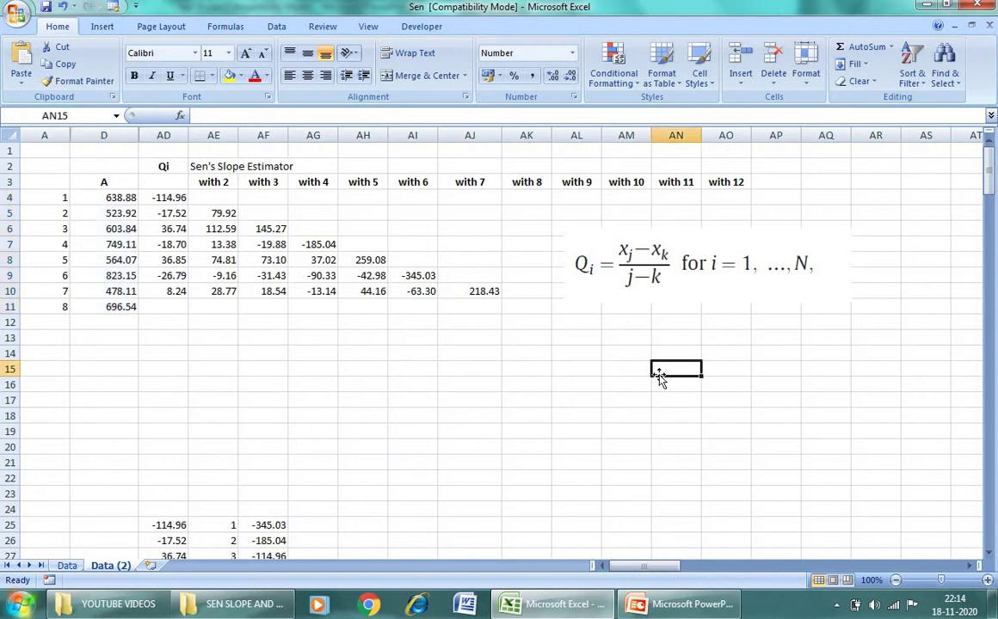
pyautogui.click(61, 215)
pyautogui.click(58, 197)
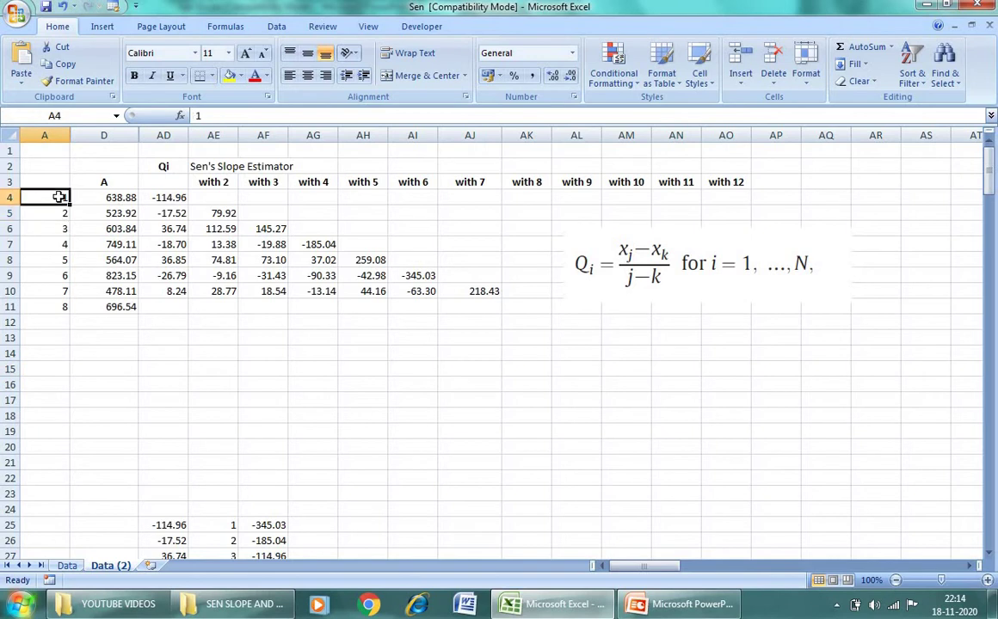
pyautogui.click(171, 339)
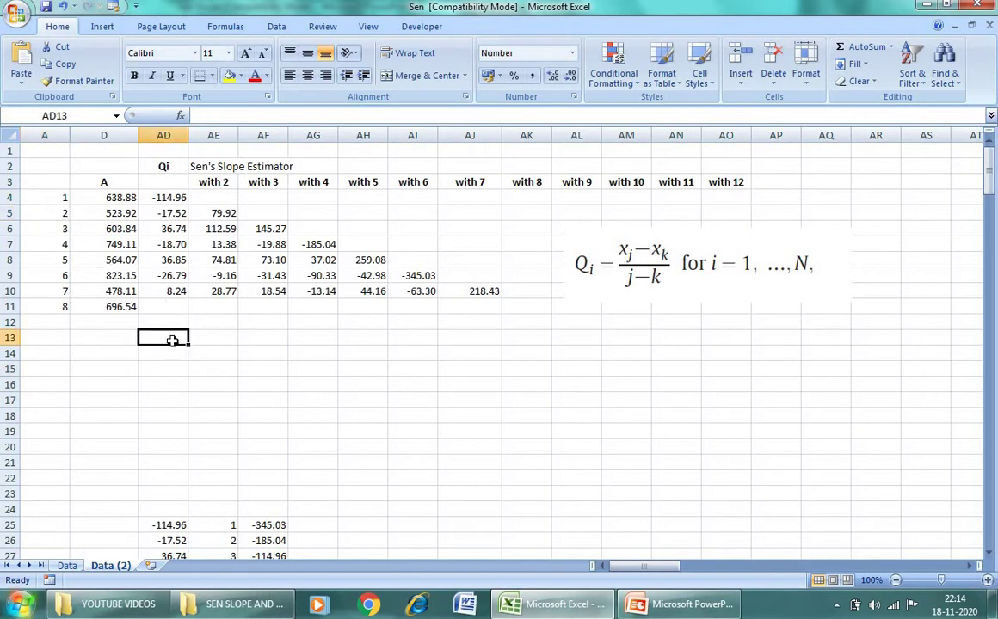
# Step: Start the AD13 formula with the numerator =(D5-D4)/
pyautogui.write('=')
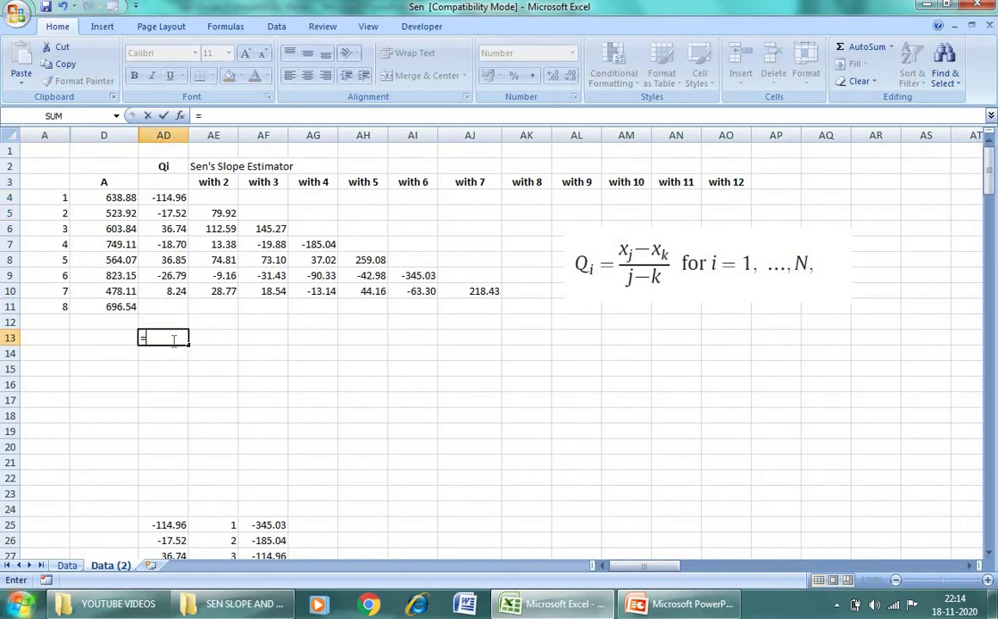
pyautogui.write('(')
pyautogui.click(128, 217)
pyautogui.write('-')
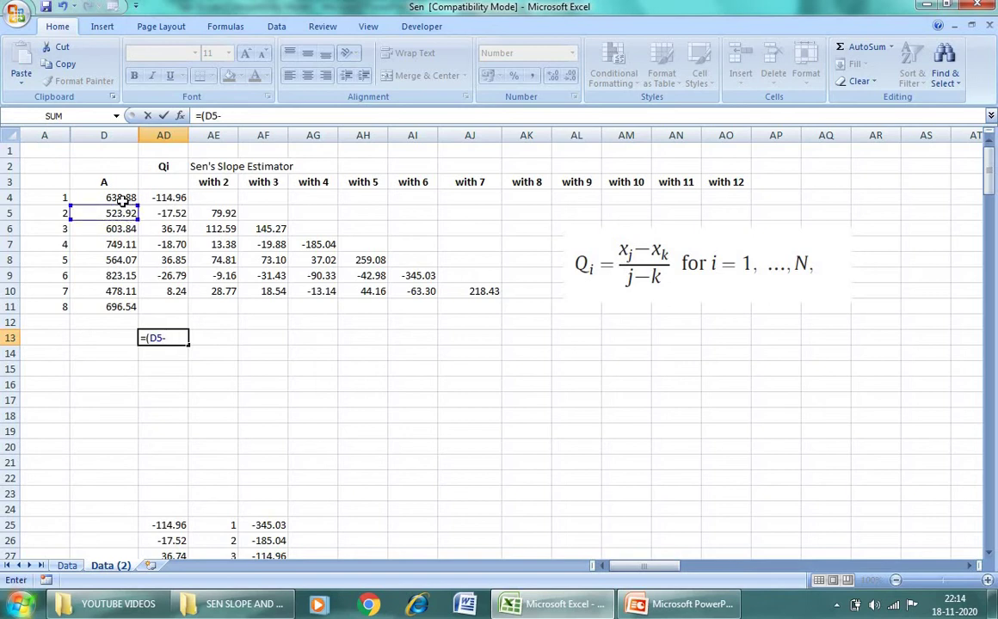
pyautogui.click(126, 198)
pyautogui.write(')')
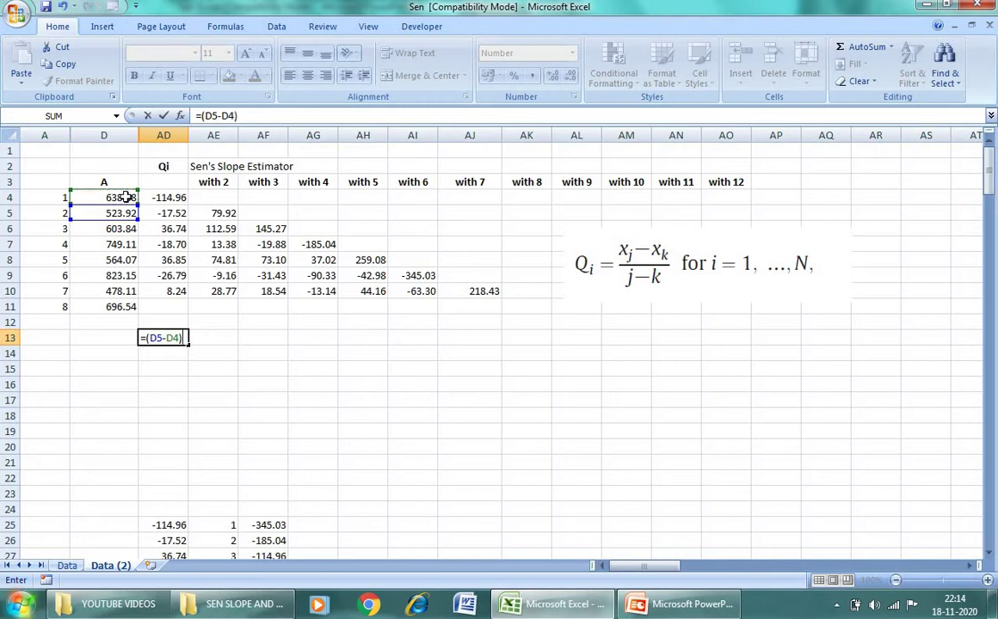
pyautogui.write('/')
# Step: Add the bracketed denominator (A5-A4) and commit the formula, giving -114.96
pyautogui.click(58, 217)
pyautogui.write('-')
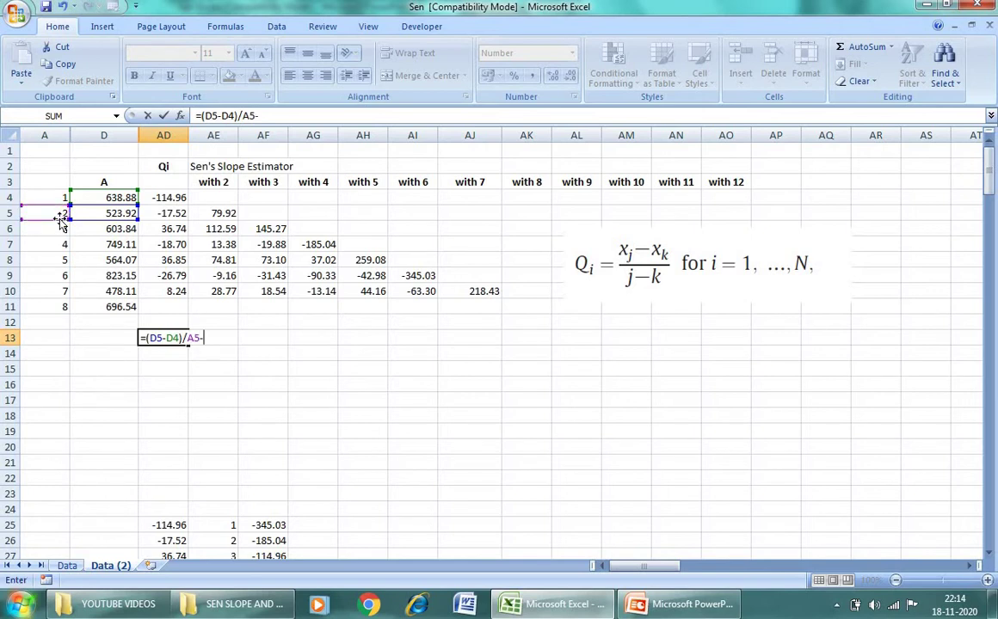
pyautogui.click(60, 197)
pyautogui.click(185, 338)
pyautogui.write('(')
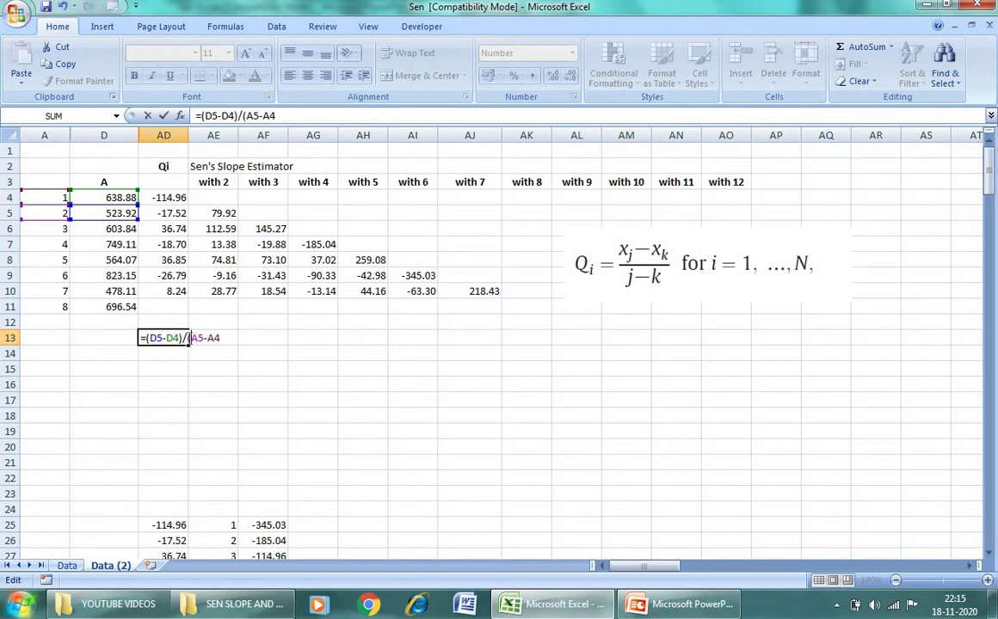
pyautogui.press('Right')
pyautogui.press('Right')
pyautogui.press('Right')
pyautogui.press('Right')
pyautogui.press('Right')
pyautogui.write(')')
pyautogui.press('Return')
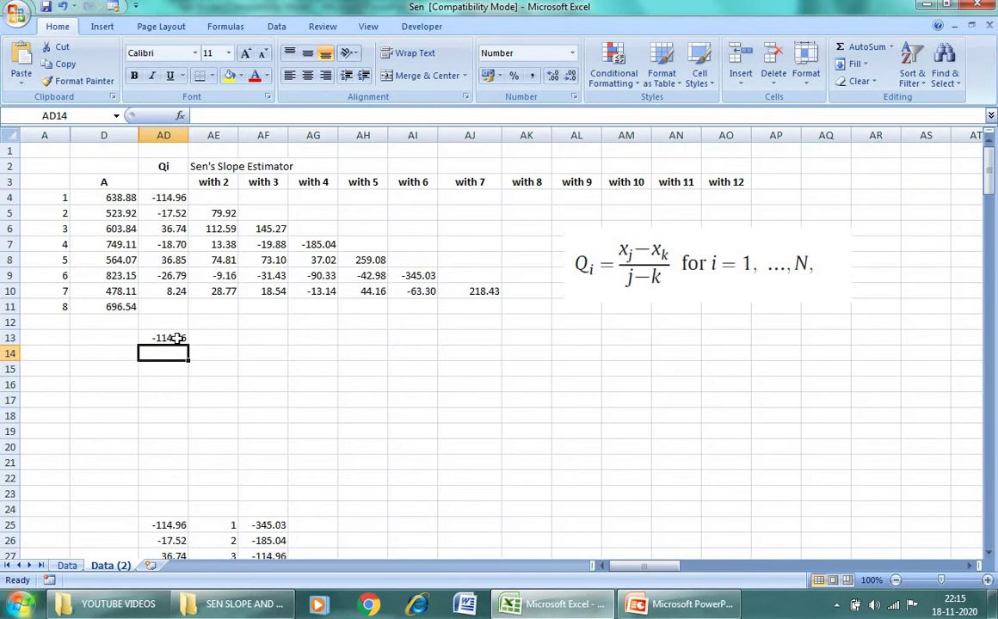
pyautogui.click(170, 217)
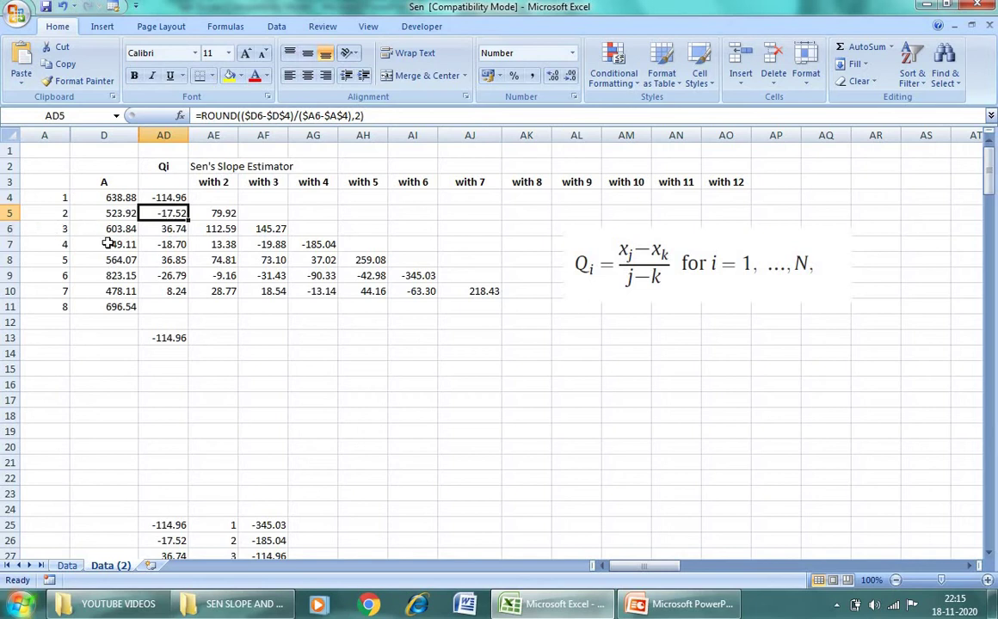
pyautogui.click(129, 228)
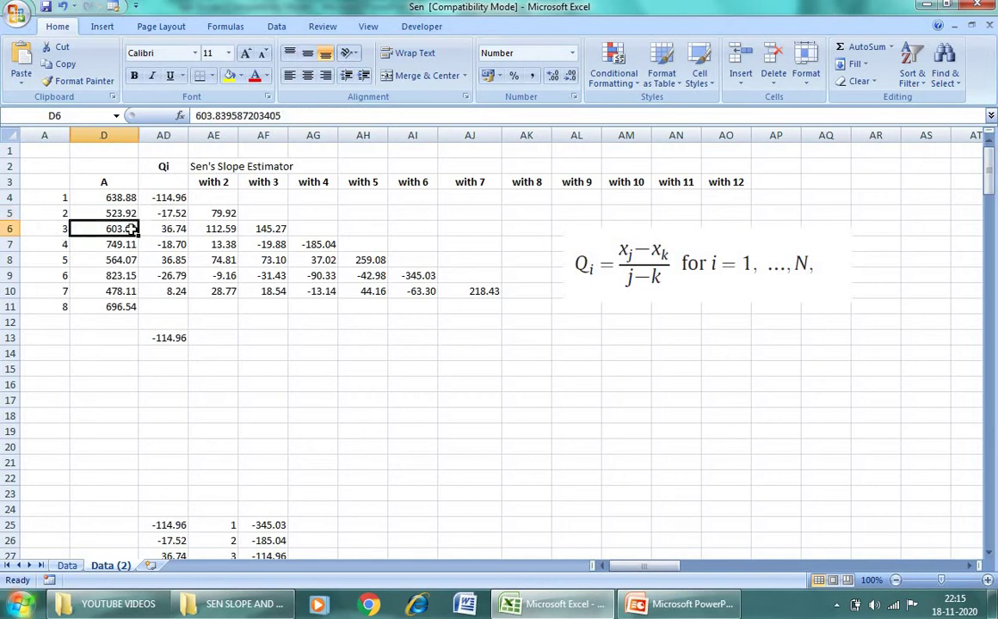
pyautogui.click(123, 198)
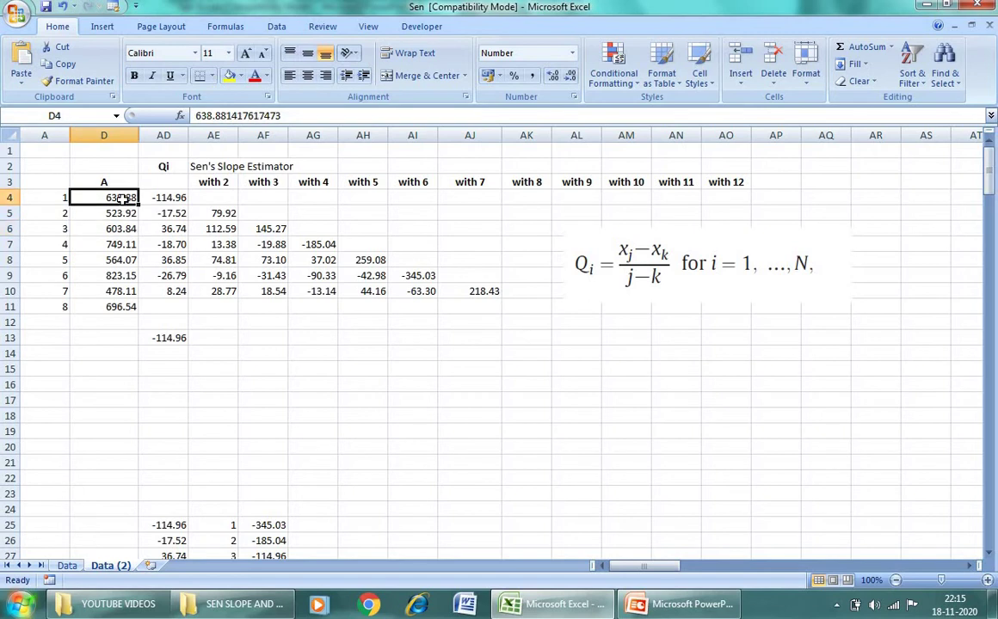
pyautogui.click(73, 228)
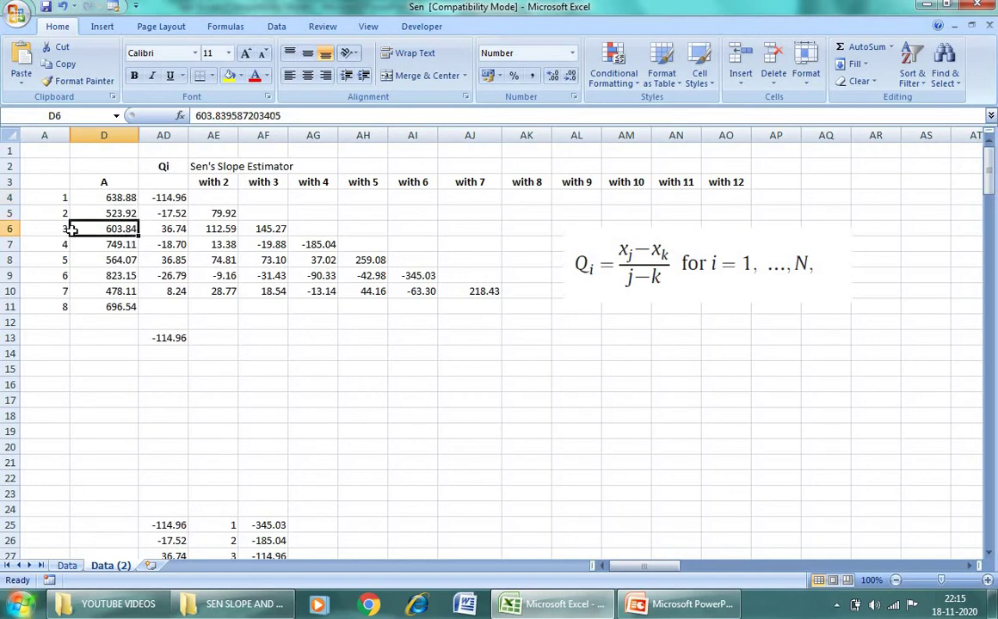
pyautogui.click(109, 198)
pyautogui.click(160, 356)
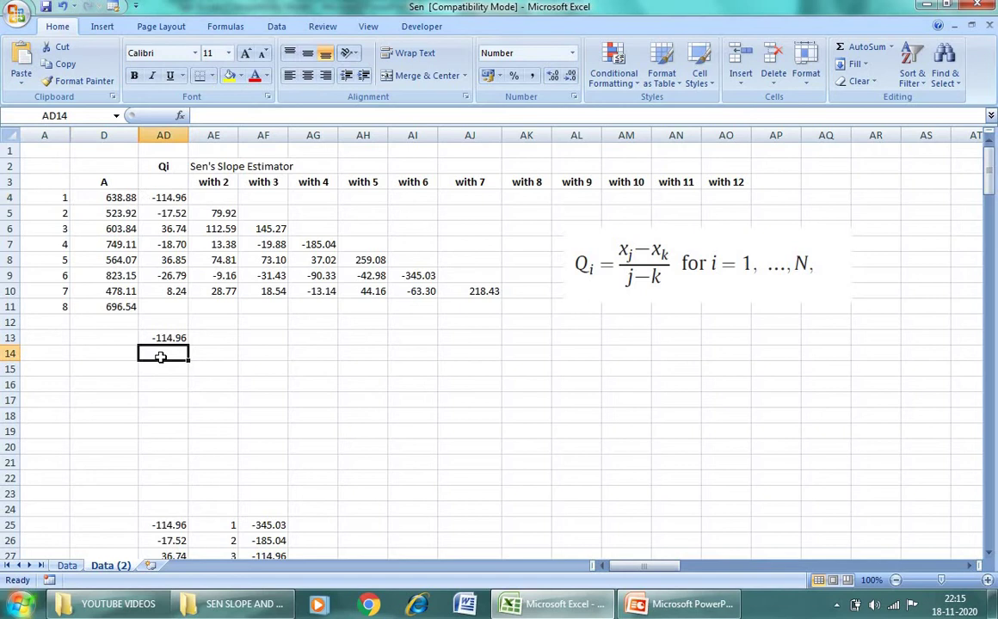
# Step: Enter =(D6-D4)/(A6-A4) in AD14, giving -17.52, and select AD13:AD14
pyautogui.write('=')
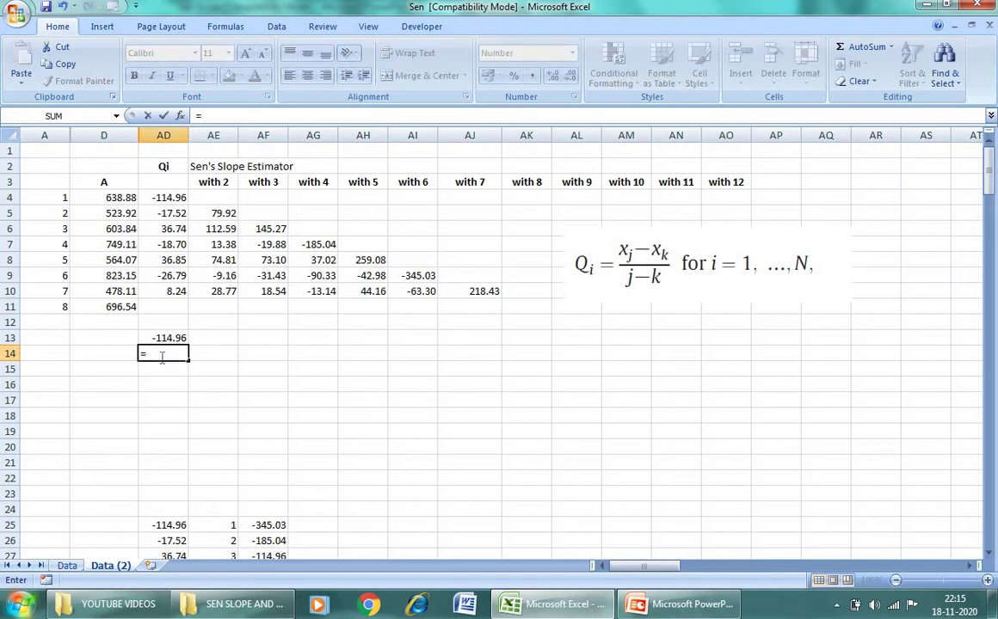
pyautogui.write('(')
pyautogui.click(121, 229)
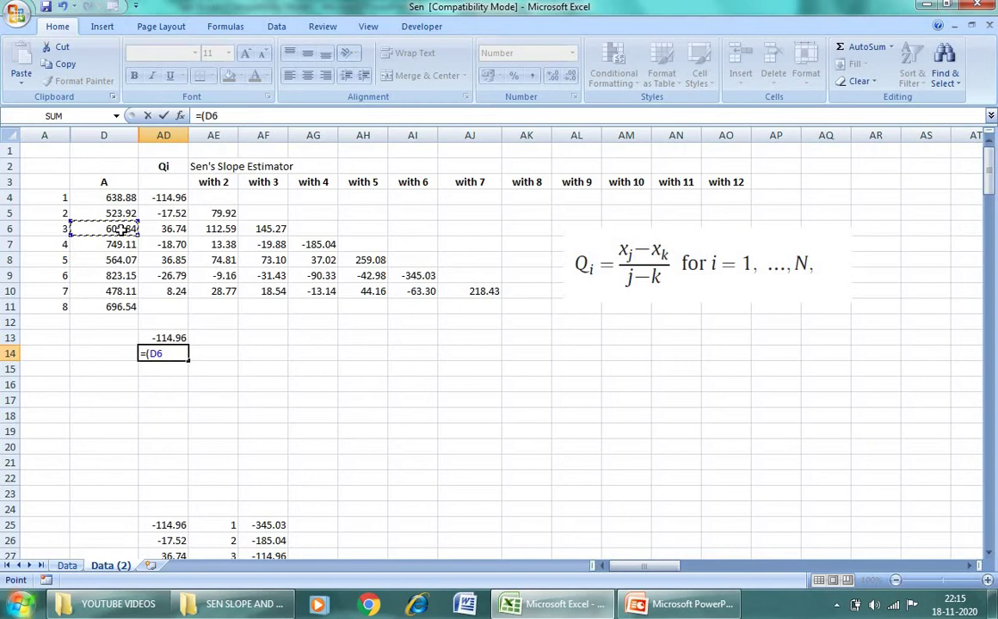
pyautogui.write('-')
pyautogui.click(127, 197)
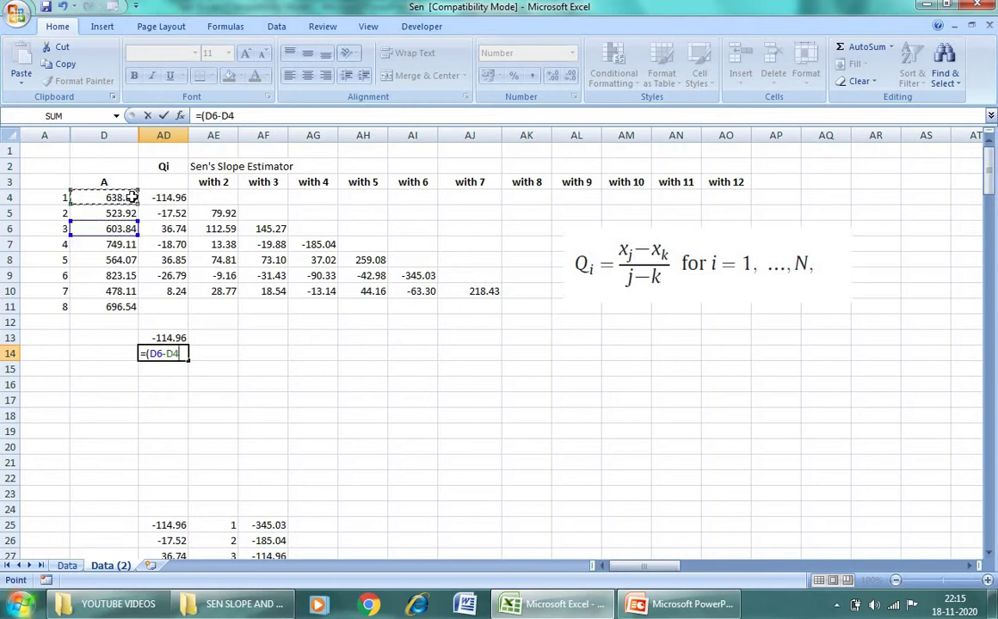
pyautogui.write(')/(')
pyautogui.click(57, 230)
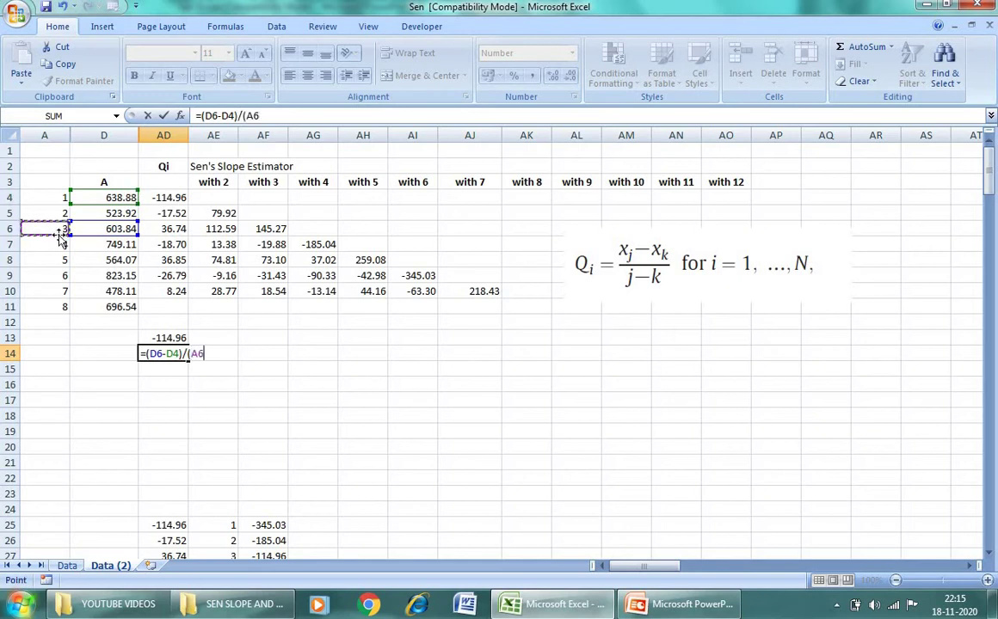
pyautogui.write('-')
pyautogui.click(58, 200)
pyautogui.press('Return')
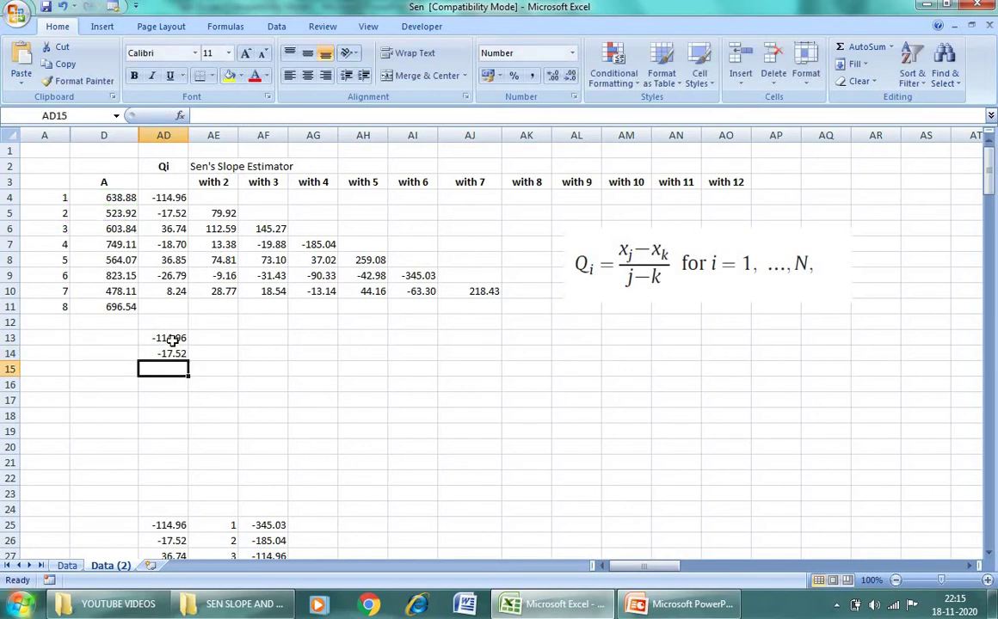
pyautogui.moveTo(173, 338); pyautogui.dragTo(175, 351)
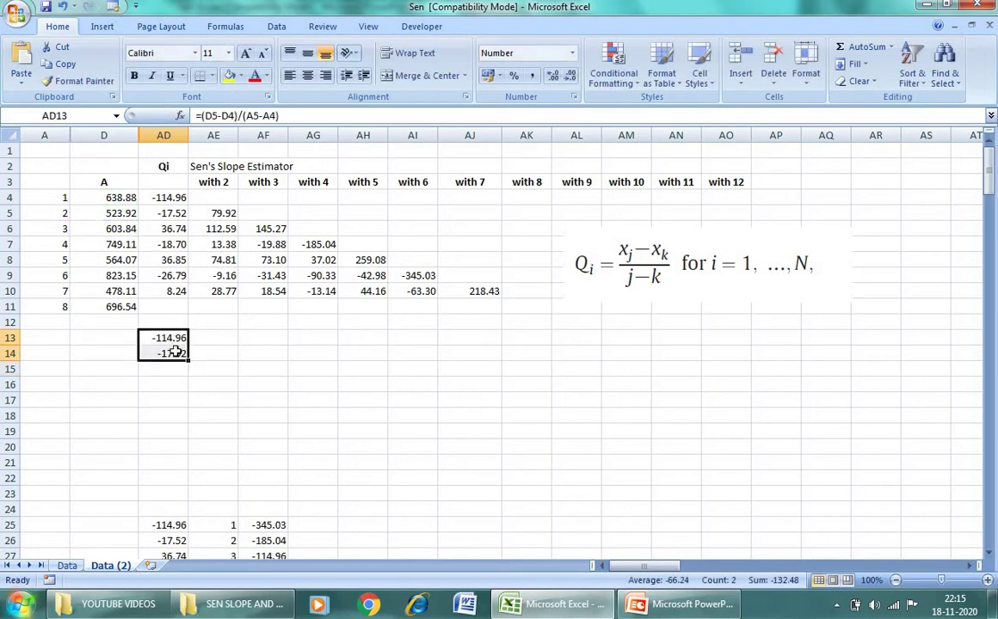
# Step: Inspect the ROUND formulas in AD10 and AD4 and the column D data values
pyautogui.click(173, 292)
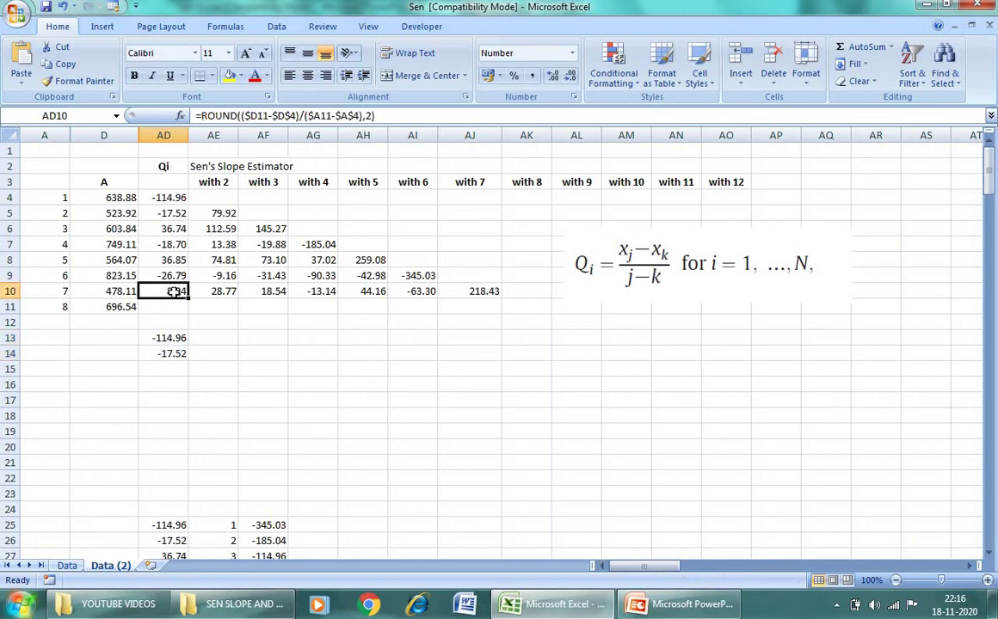
pyautogui.click(120, 308)
pyautogui.click(126, 197)
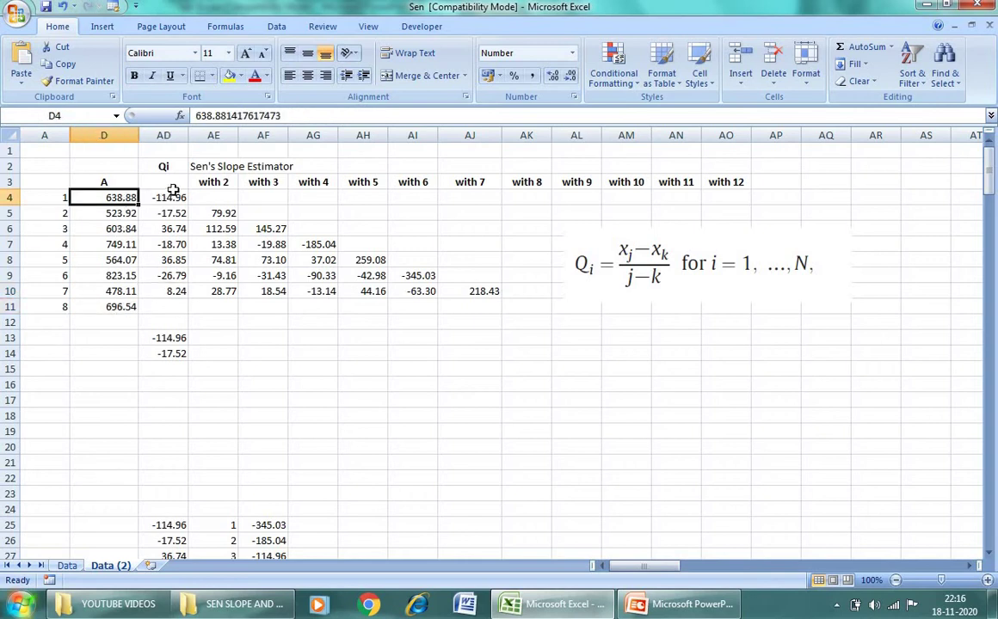
pyautogui.click(173, 192)
# Step: Enter the header 'with1' in AD3 and select the with1 slope values
pyautogui.click(170, 178)
pyautogui.write('with1')
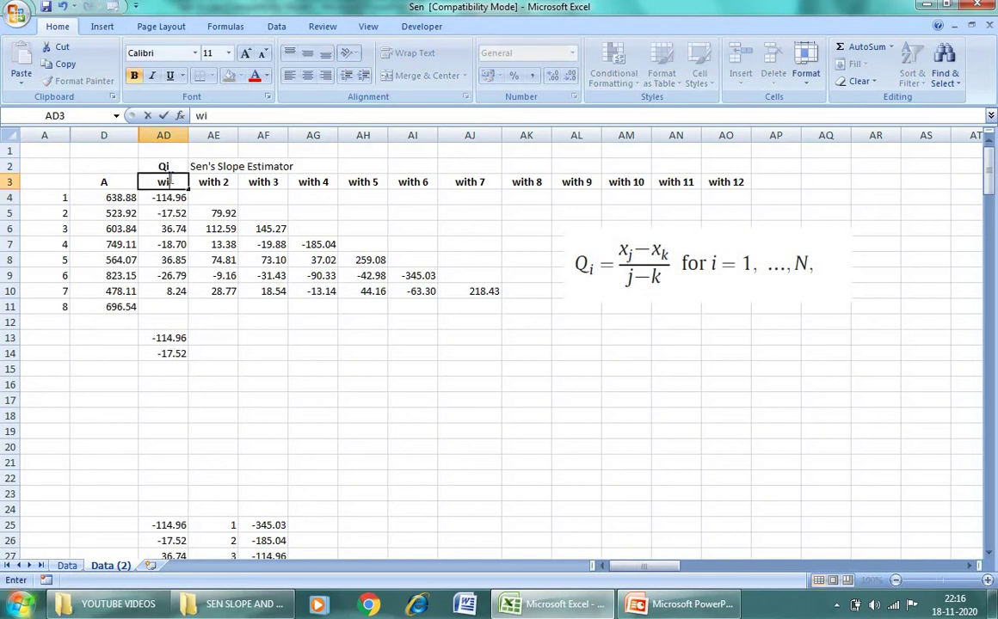
pyautogui.click(271, 304)
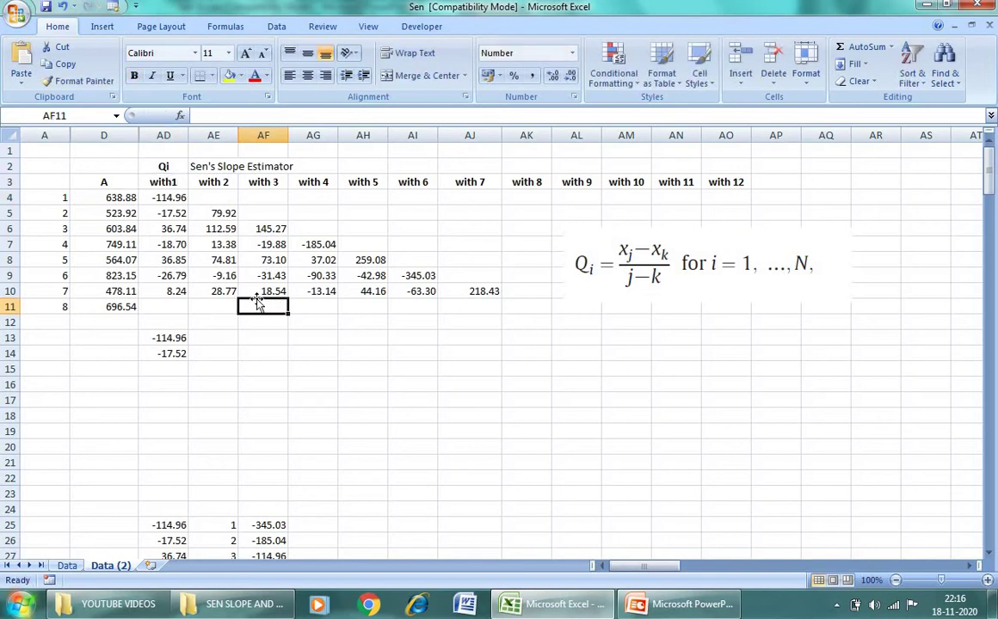
pyautogui.moveTo(163, 198); pyautogui.dragTo(162, 291)
pyautogui.click(169, 197)
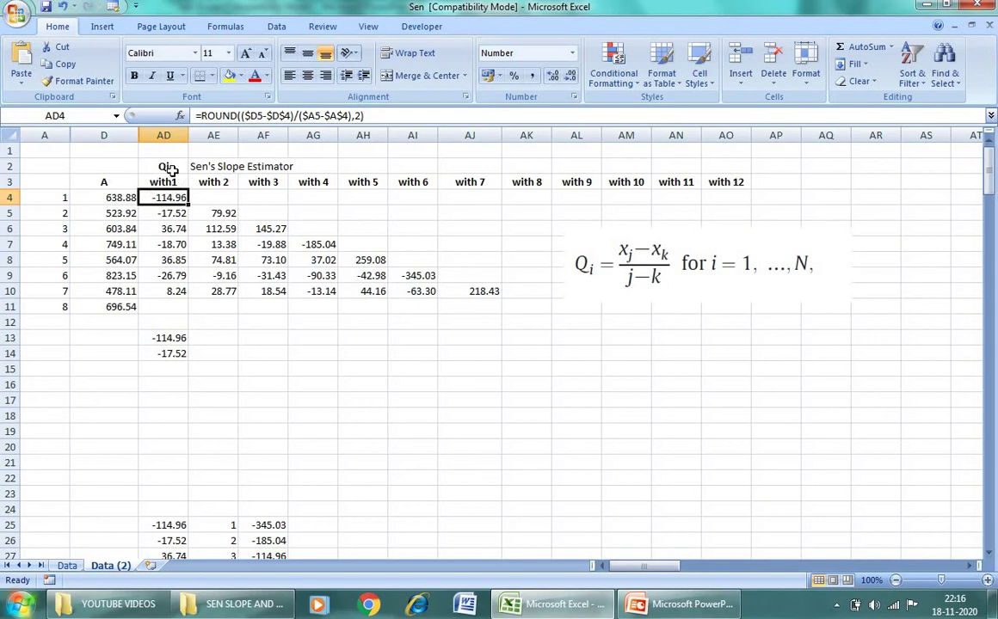
pyautogui.click(160, 181)
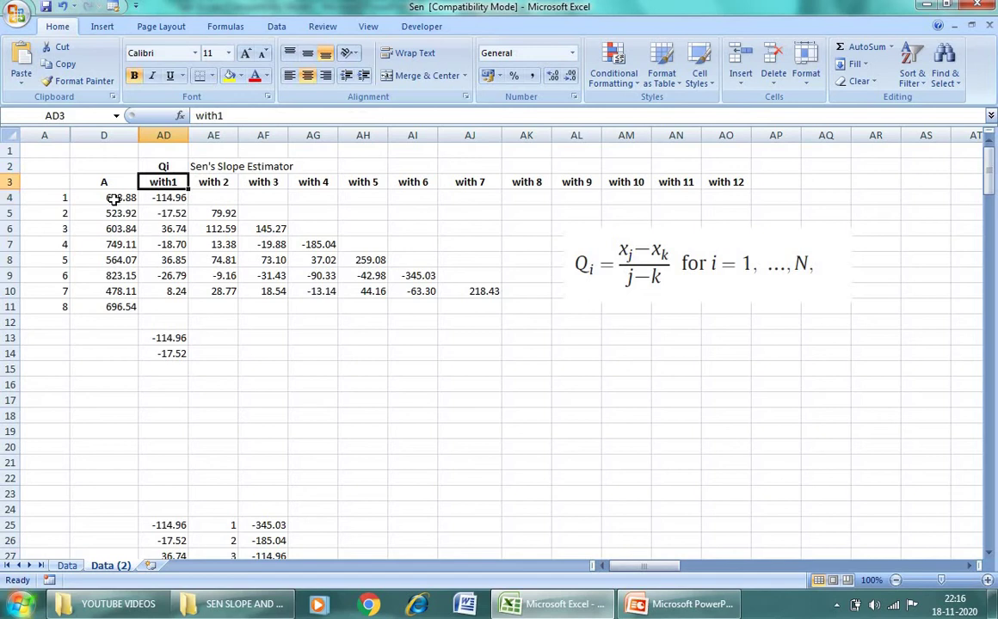
pyautogui.click(115, 198)
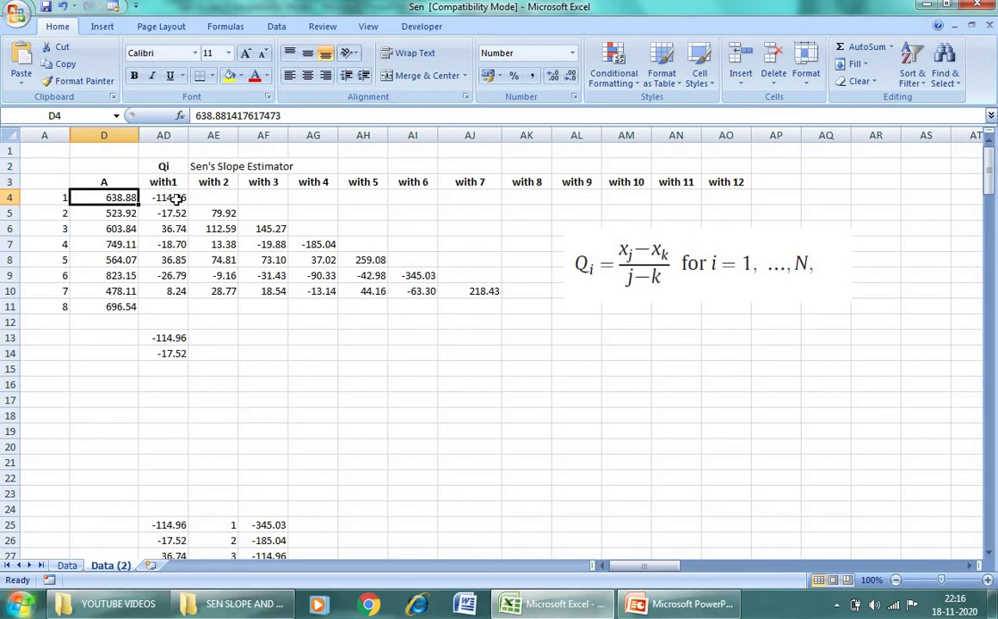
pyautogui.click(176, 199)
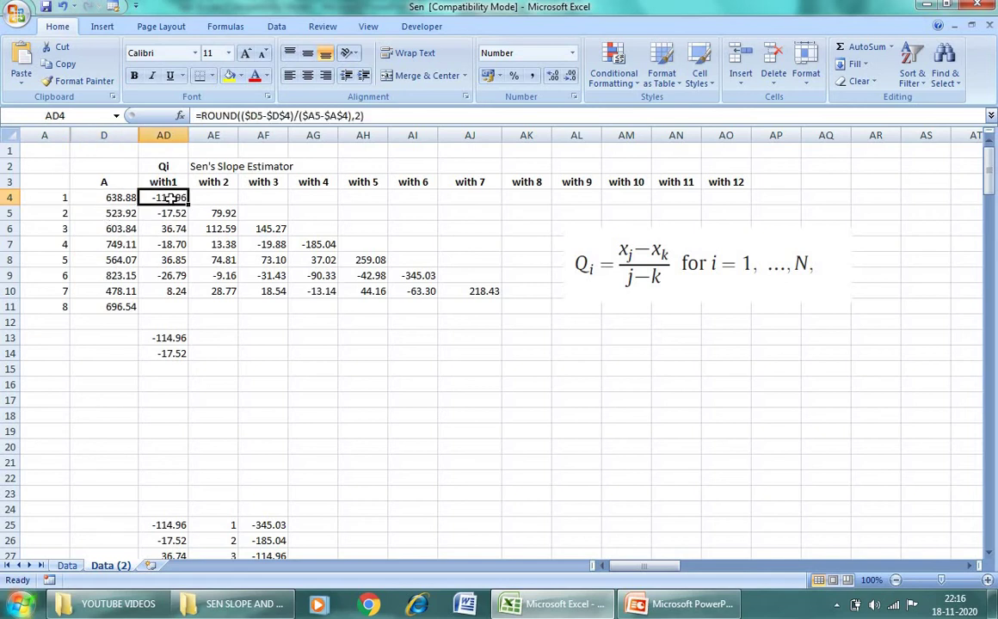
pyautogui.click(164, 216)
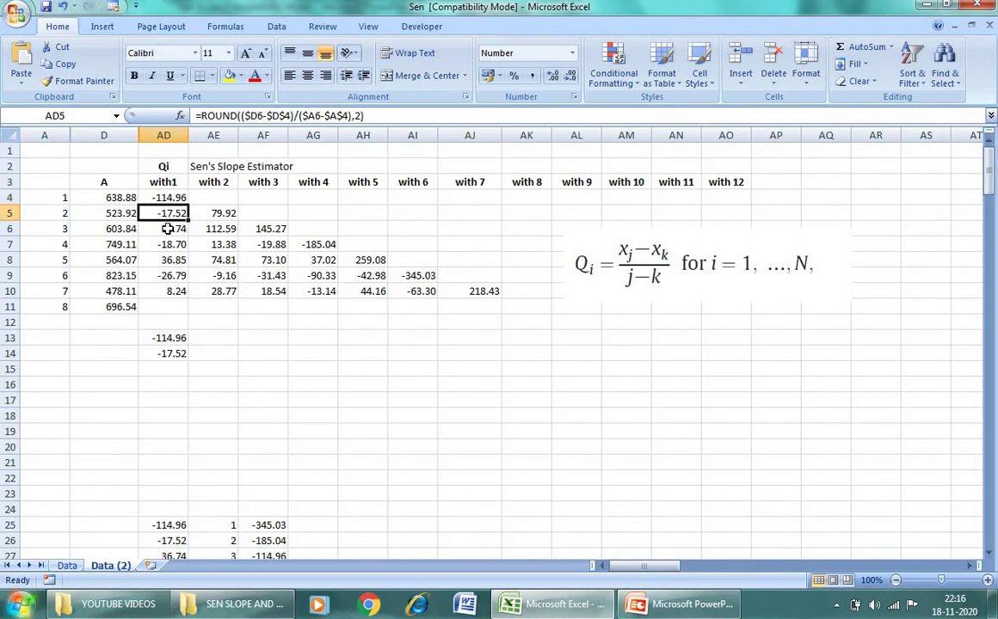
pyautogui.click(169, 230)
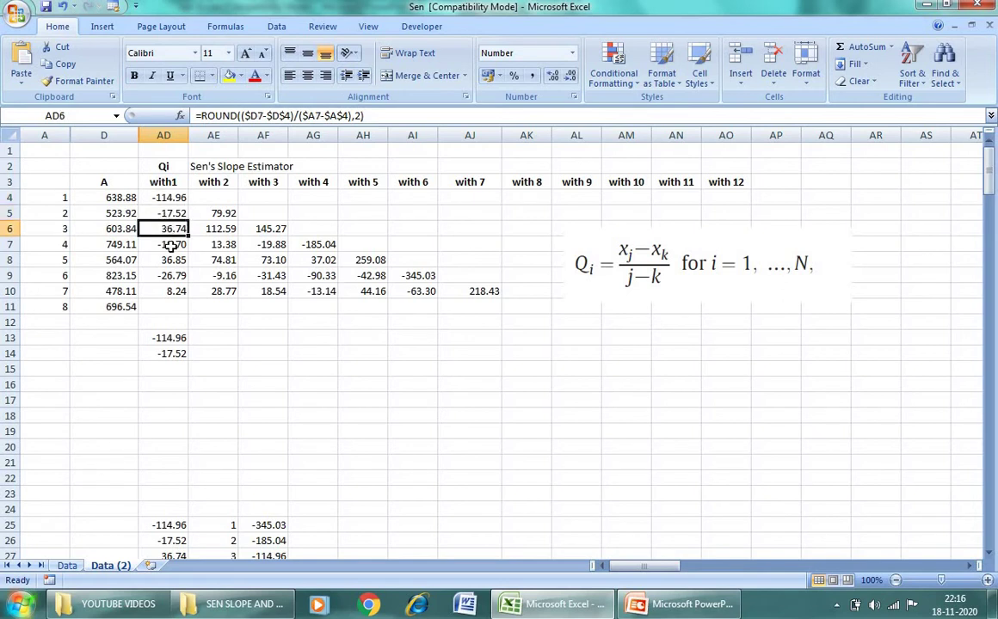
pyautogui.click(171, 245)
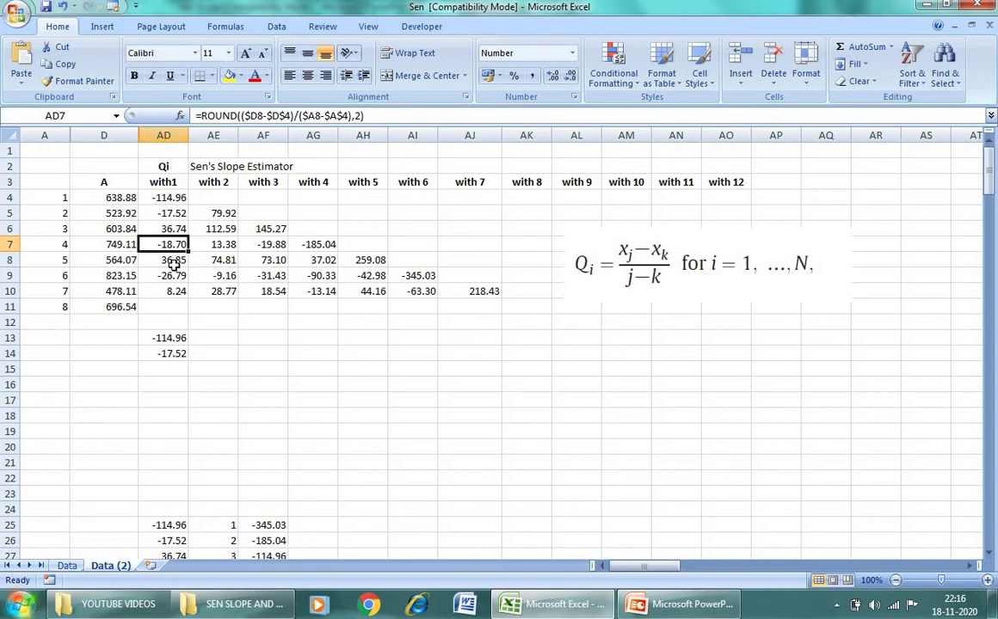
pyautogui.click(173, 262)
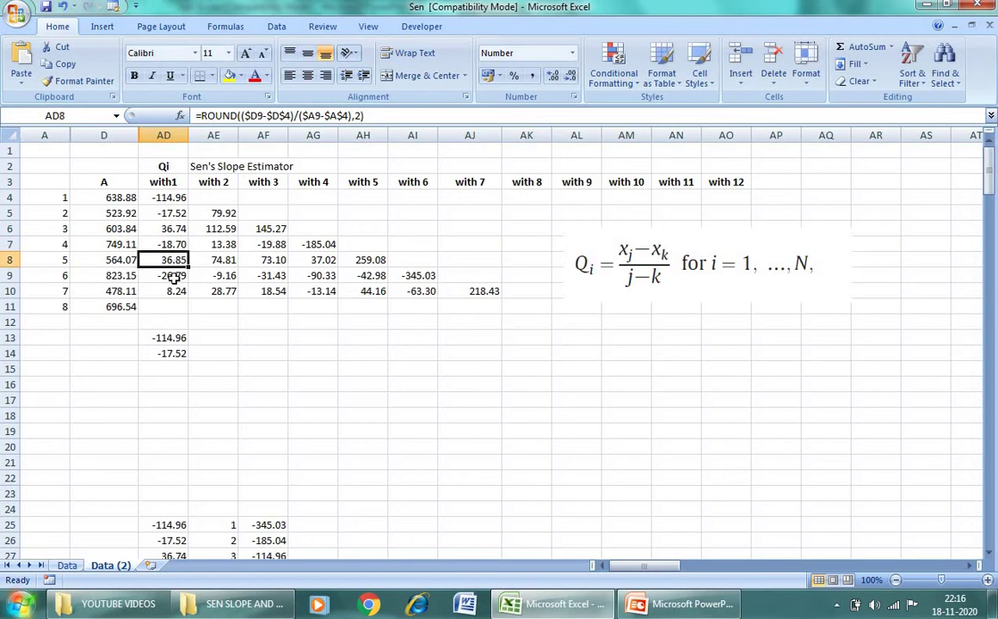
pyautogui.click(174, 278)
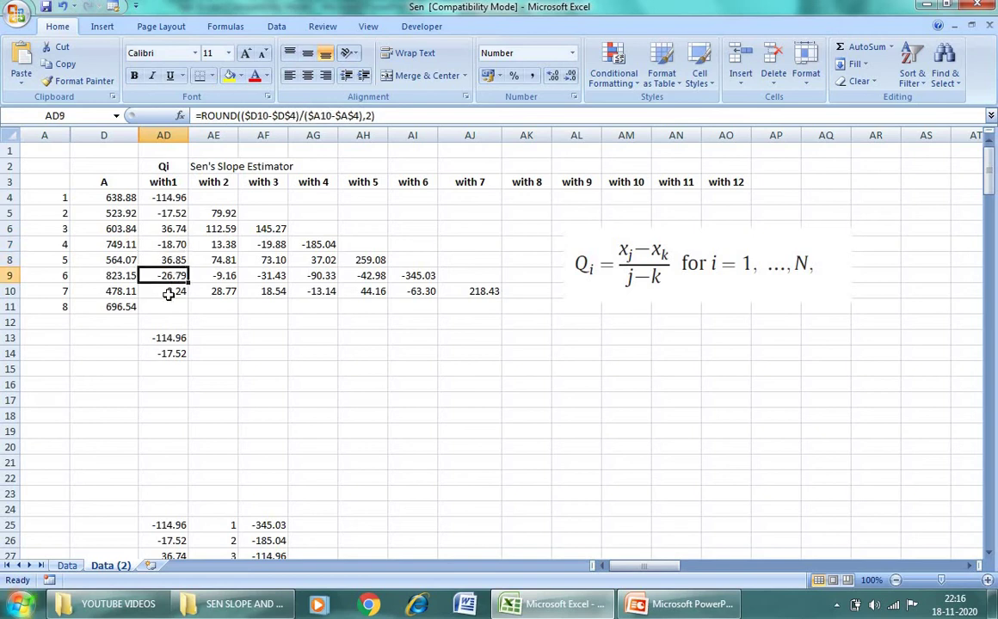
pyautogui.click(169, 294)
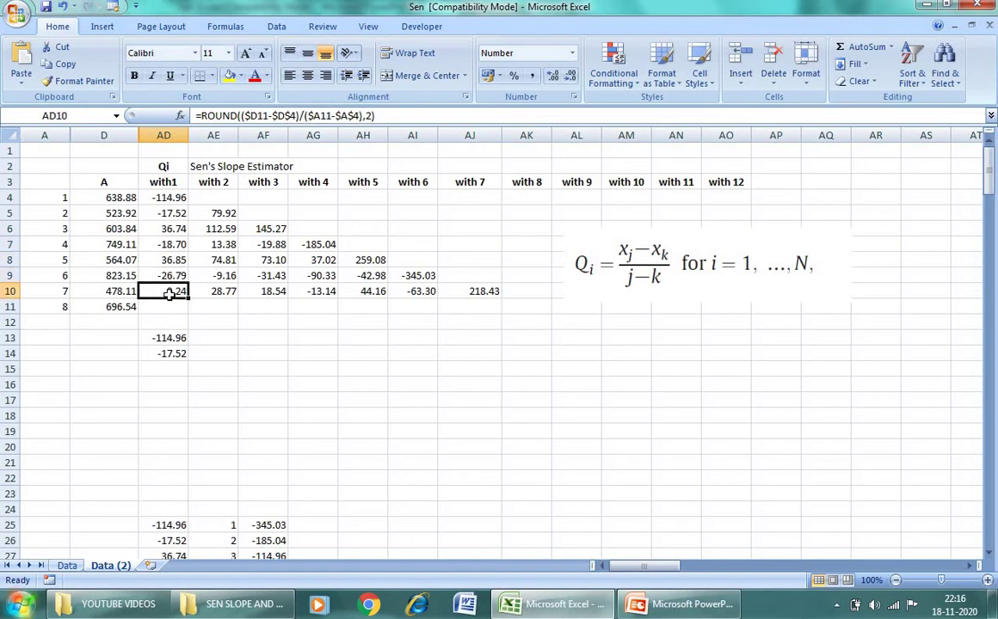
pyautogui.click(222, 214)
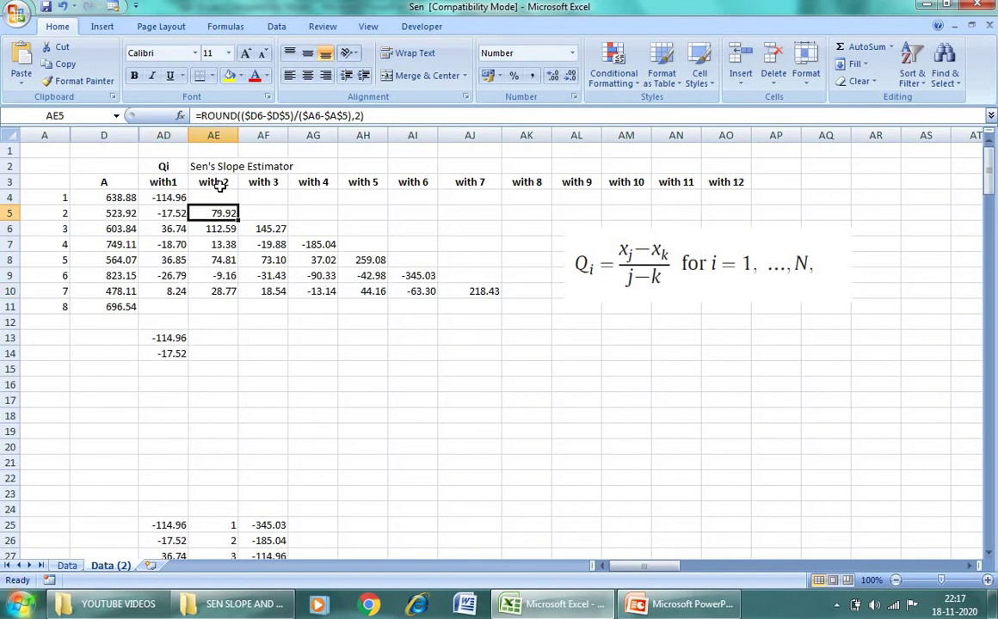
pyautogui.click(115, 215)
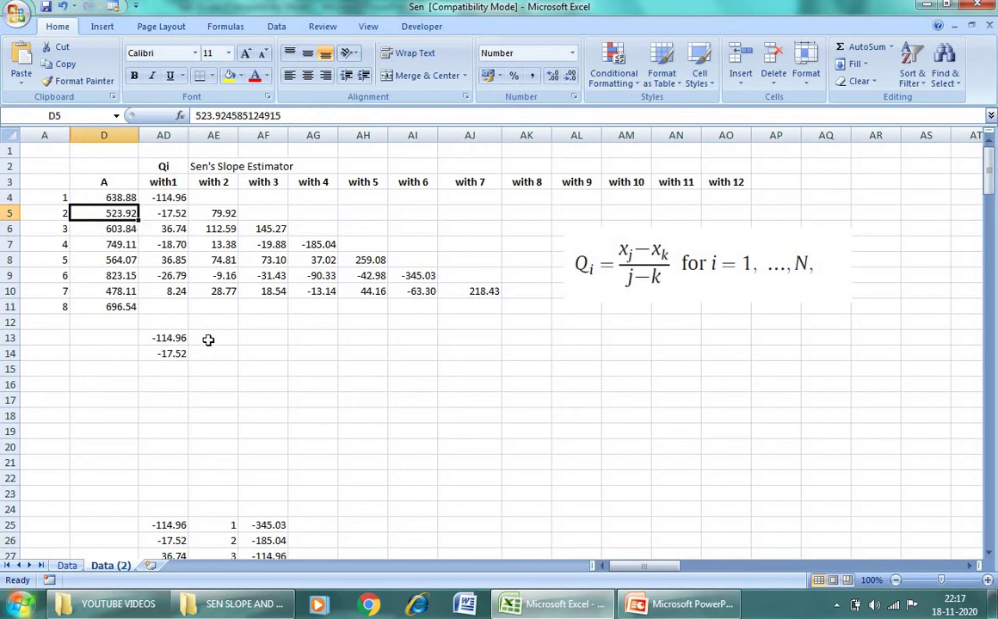
pyautogui.click(207, 338)
# Step: Start the AE13 formula with the numerator =(D6-D5)/
pyautogui.write('=')
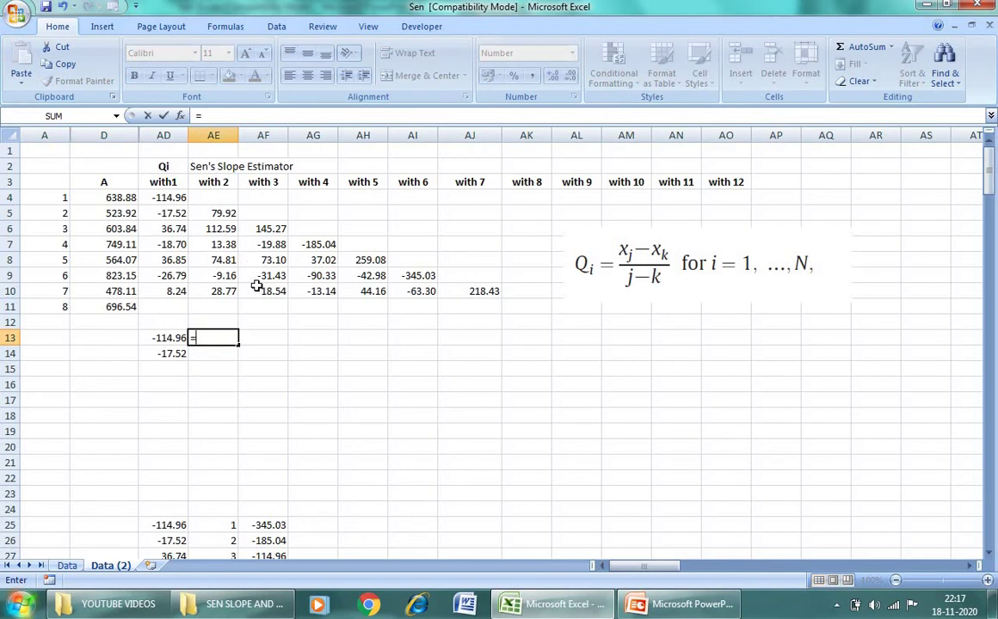
pyautogui.write('(')
pyautogui.click(124, 230)
pyautogui.write('-')
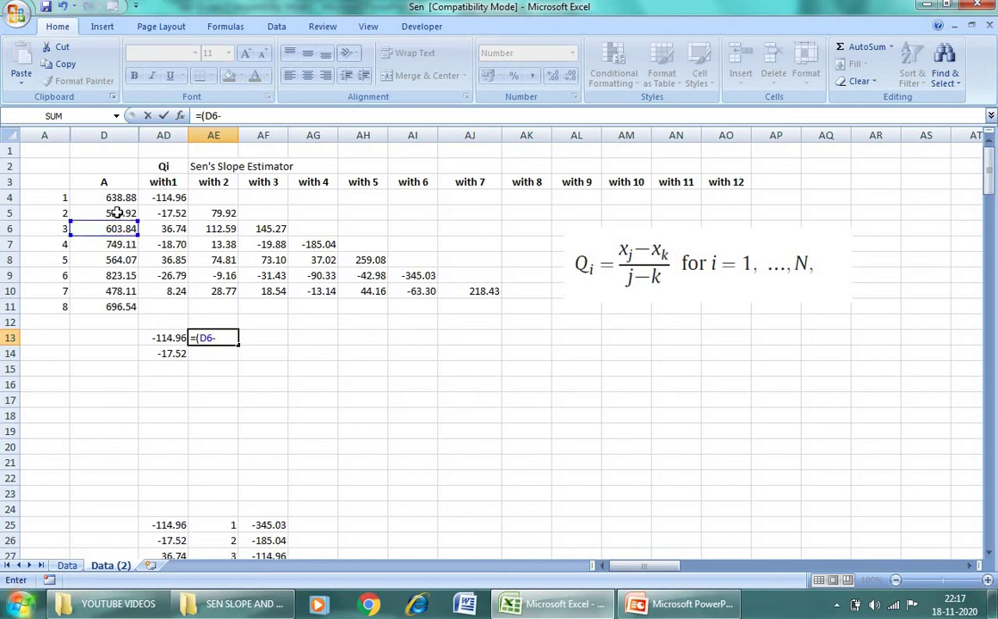
pyautogui.click(117, 213)
pyautogui.write(')/')
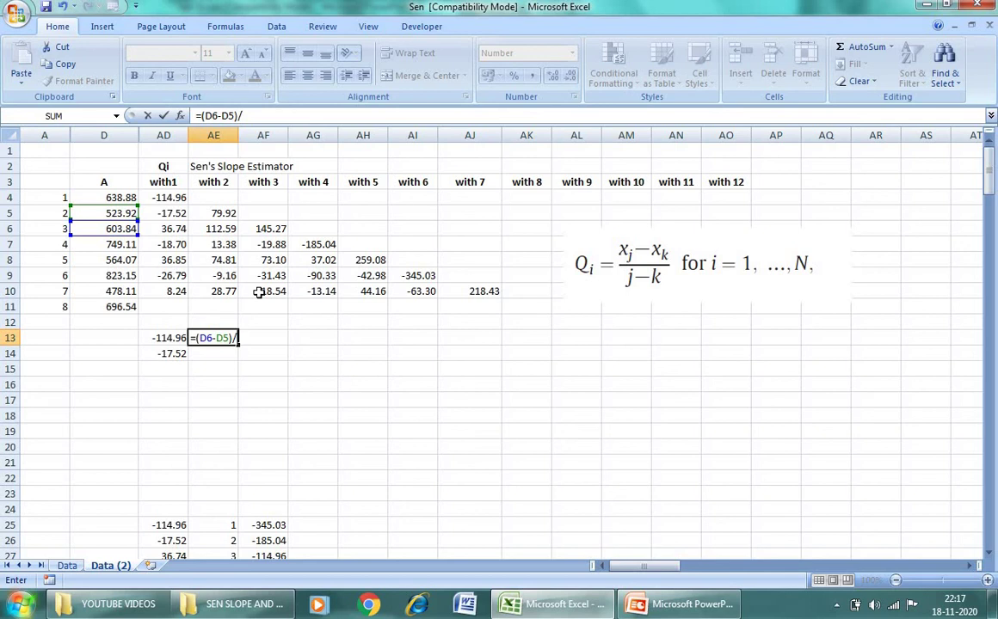
# Step: Add the bracketed denominator (A6-A5) and commit the formula, giving 79.92
pyautogui.click(46, 230)
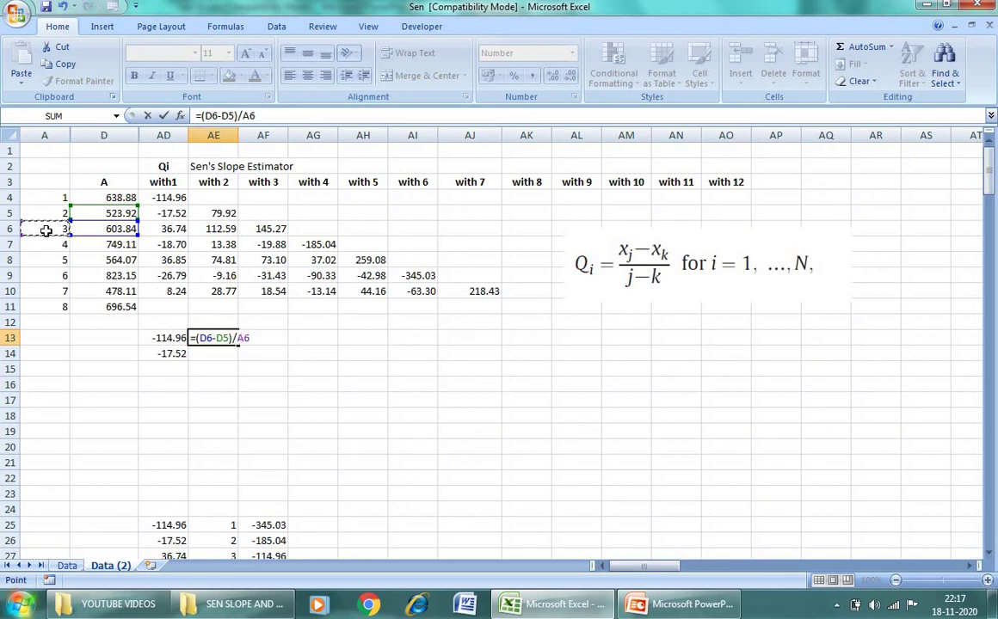
pyautogui.write('-')
pyautogui.click(60, 213)
pyautogui.click(238, 340)
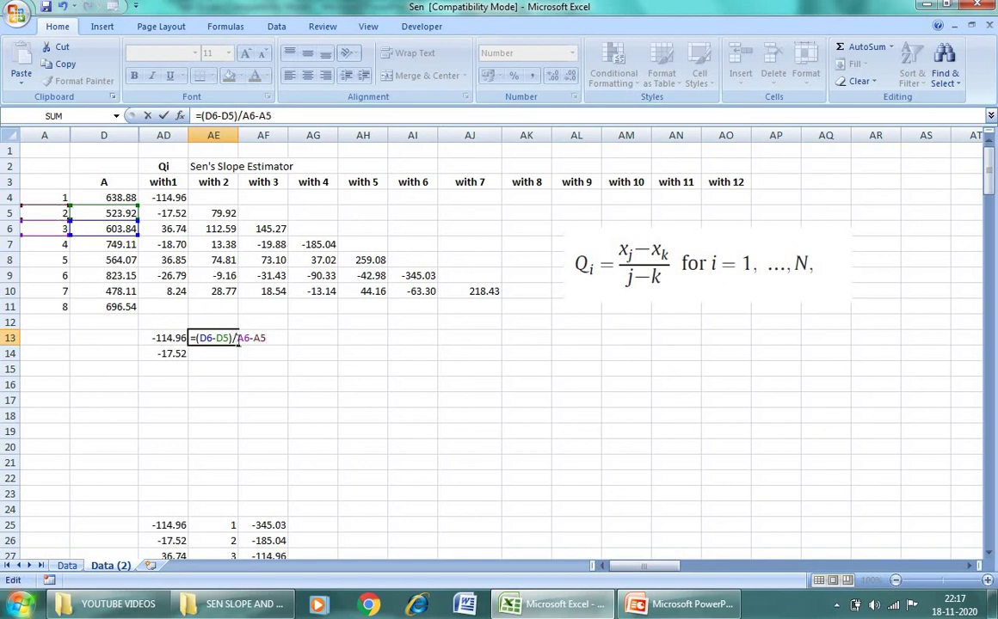
pyautogui.write('(')
pyautogui.press('Right')
pyautogui.press('Right')
pyautogui.press('Right')
pyautogui.press('Right')
pyautogui.press('Right')
pyautogui.write(')')
pyautogui.press('Return')
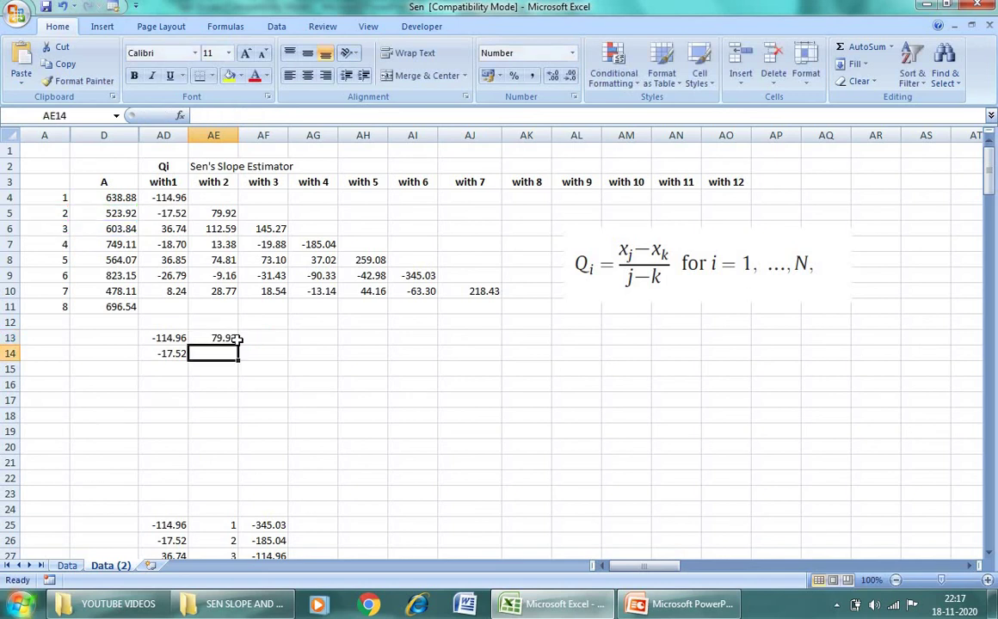
pyautogui.click(222, 338)
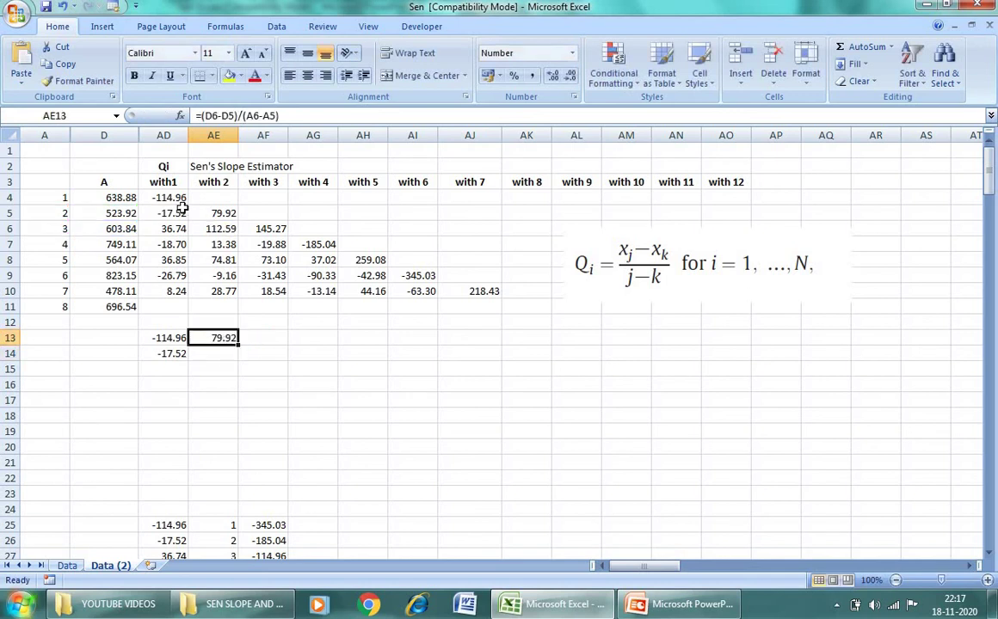